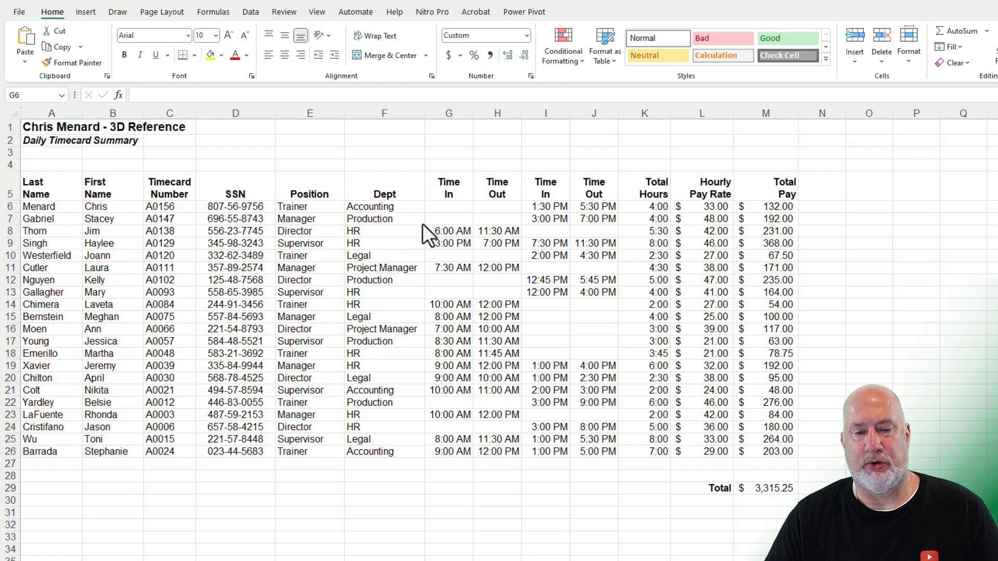
- Enter Menard's Monday shift as 7:00 AM in and 1:00 PM out
{"action": "double_click", "coordinate": [454, 207]}
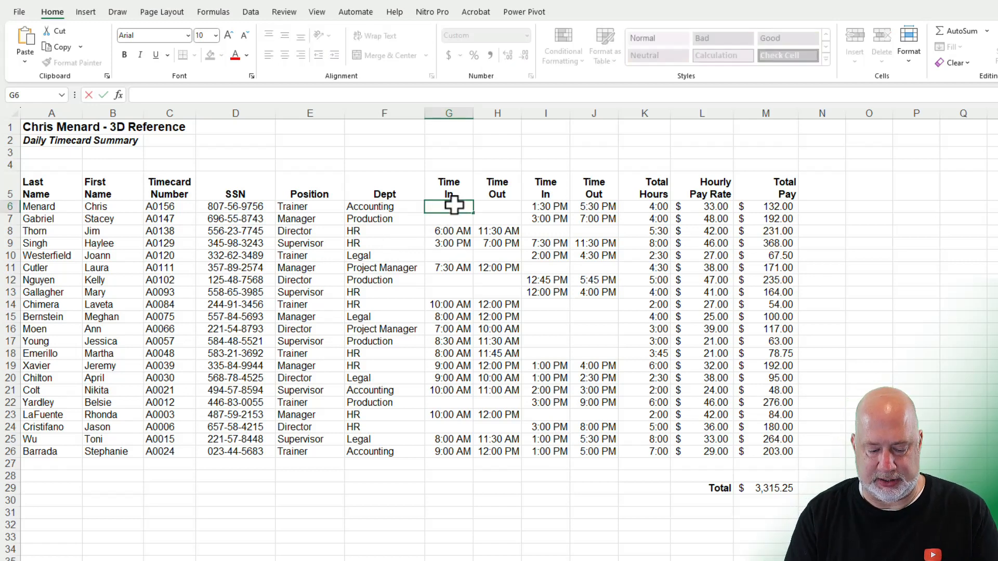
{"action": "key", "text": "Escape"}
{"action": "type", "text": "7 am"}
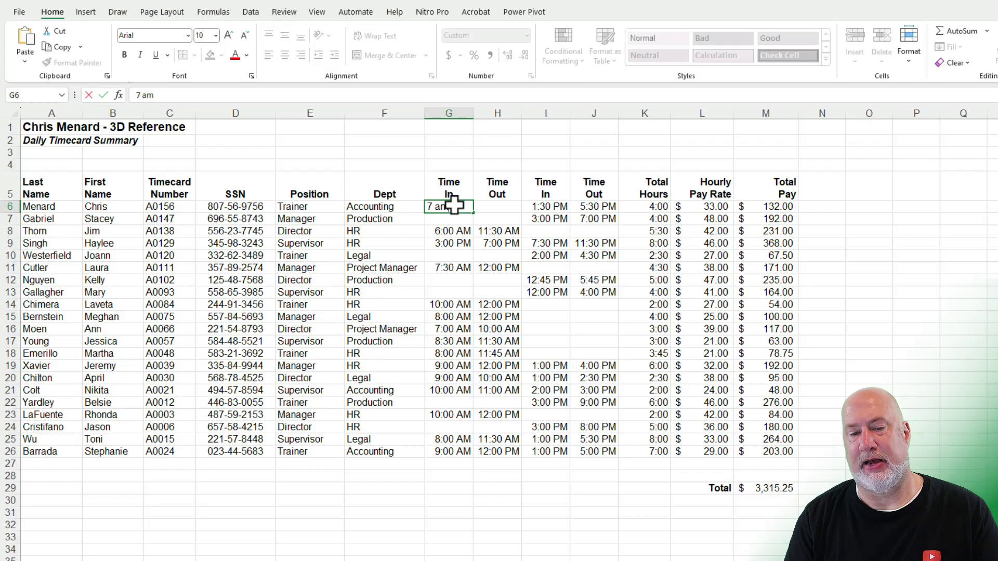
{"action": "key", "text": "Tab"}
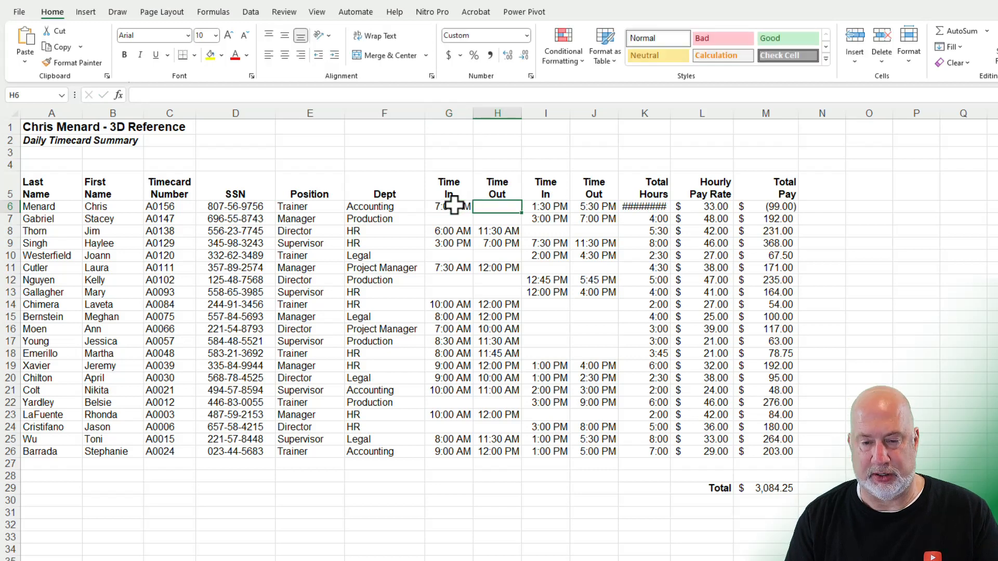
{"action": "type", "text": "1 p"}
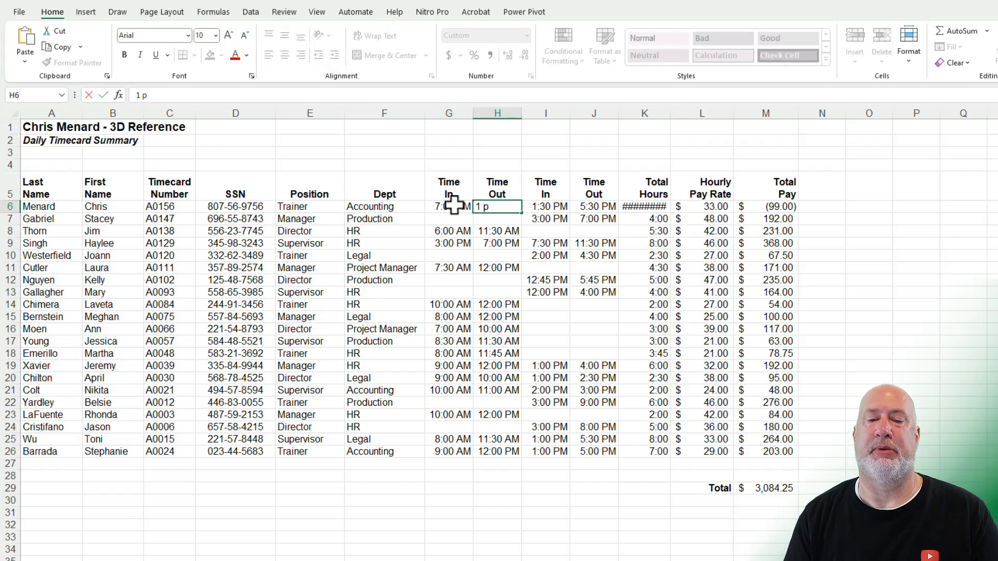
{"action": "key", "text": "Return"}
{"action": "left_click", "coordinate": [452, 206]}
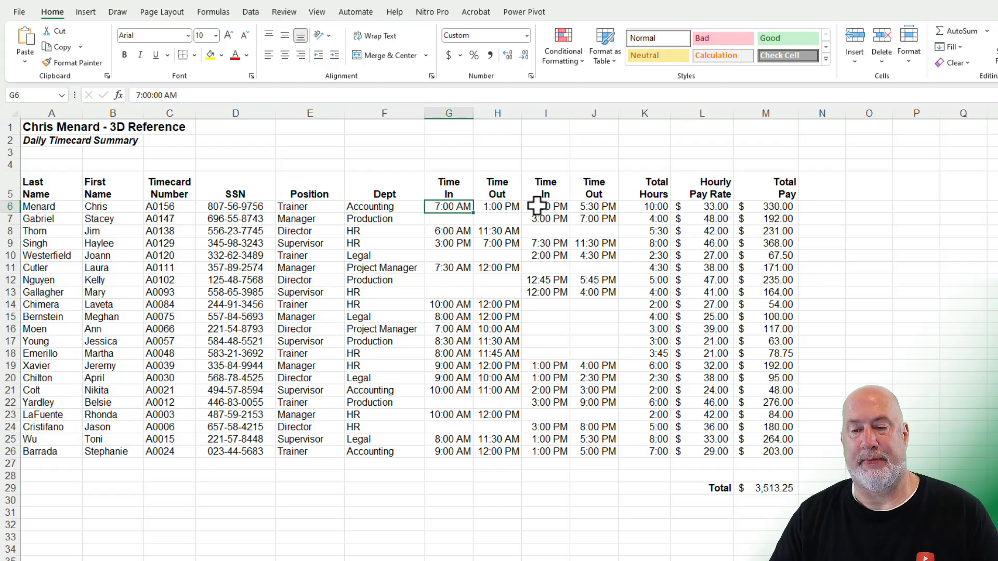
- Insert the current time 11:33 AM into H1 and widen column H to show it
{"action": "left_click", "coordinate": [496, 127]}
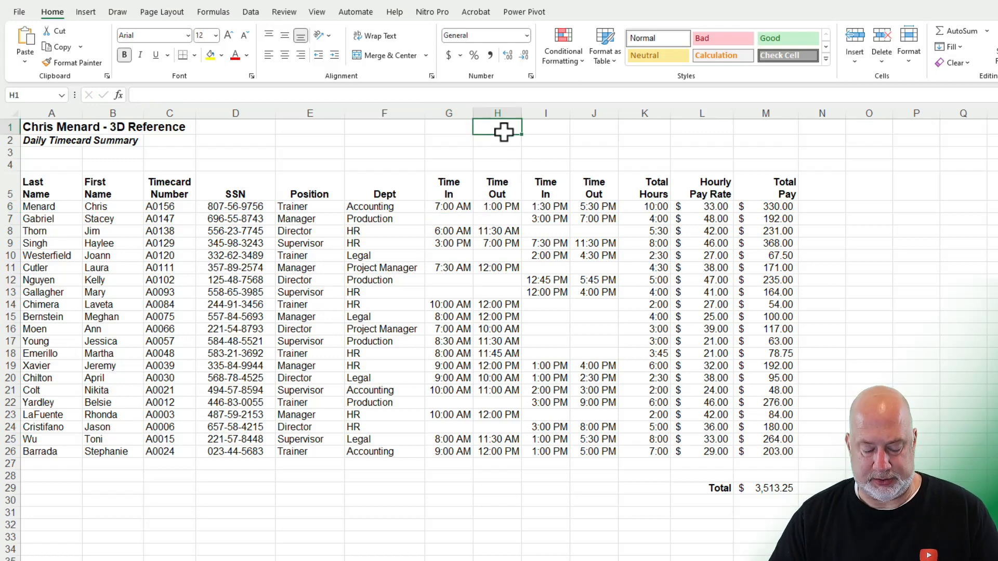
{"action": "key", "text": "ctrl+shift+semicolon"}
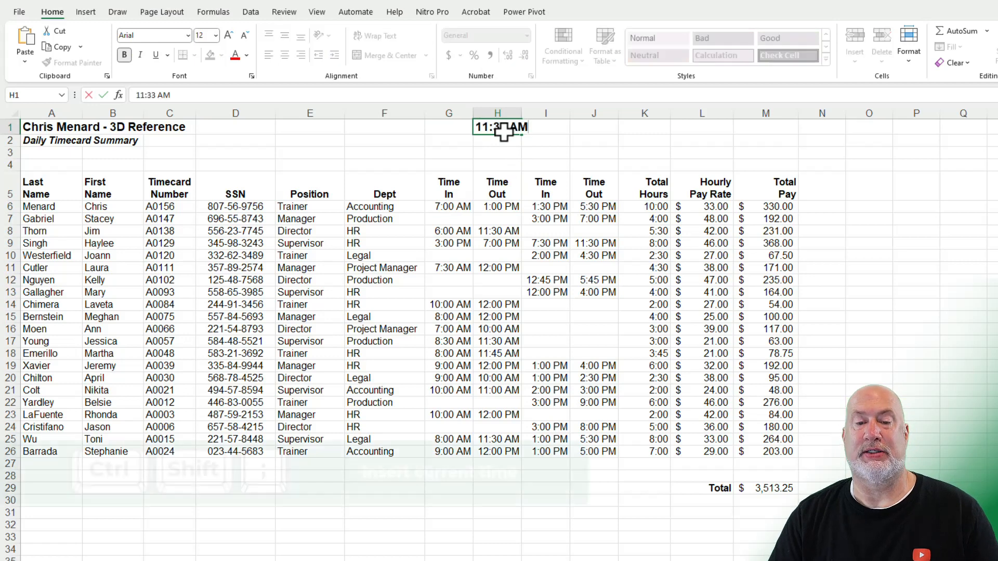
{"action": "key", "text": "Return"}
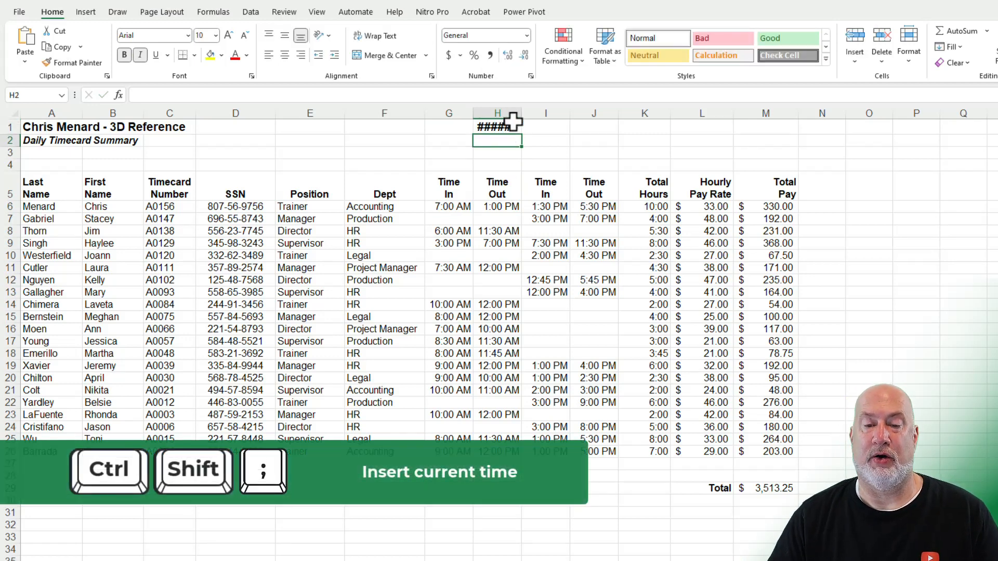
{"action": "left_click_drag", "start_coordinate": [522, 113], "coordinate": [546, 113]}
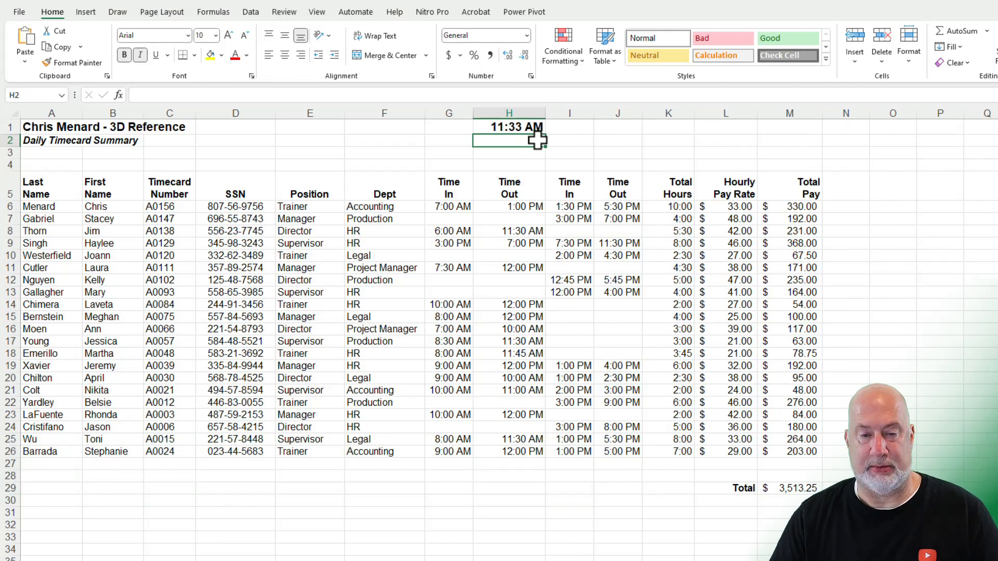
{"action": "type", "text": "0.48125"}
- Insert today's date 5/13/2023 into H2 below the time stamp
{"action": "key", "text": "ctrl+semicolon"}
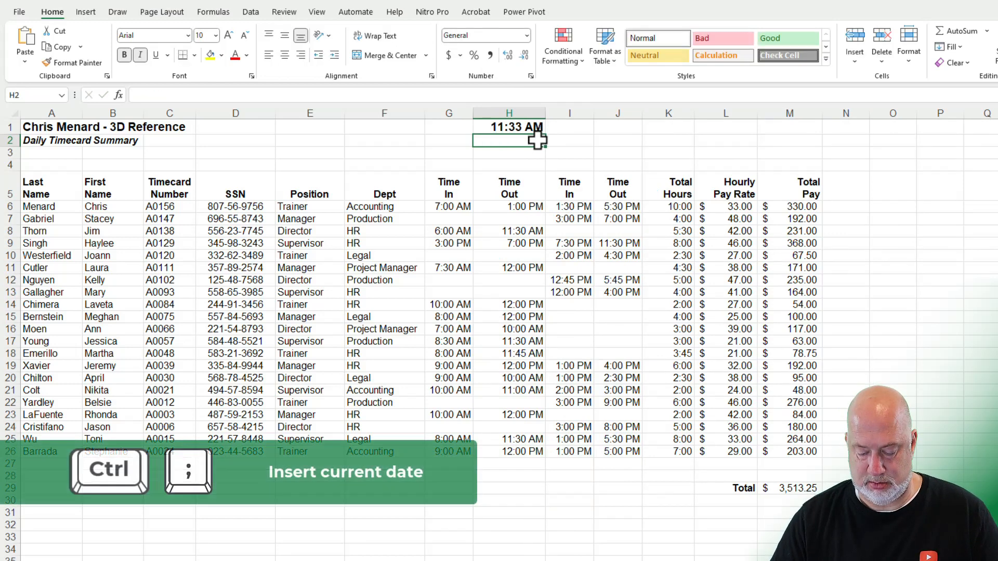
{"action": "type", "text": "5/13/2023"}
{"action": "key", "text": "Return"}
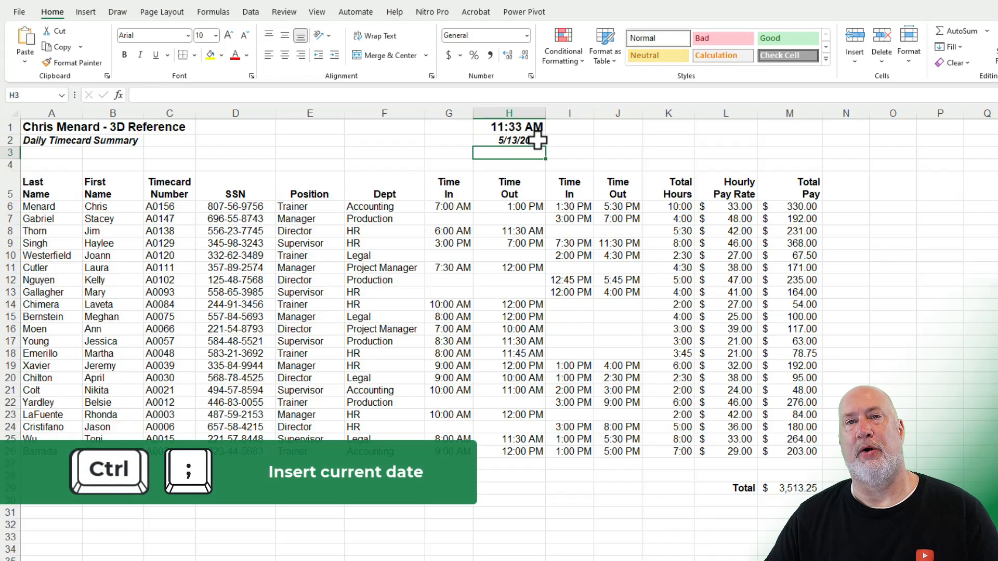
{"action": "left_click_drag", "start_coordinate": [530, 127], "coordinate": [532, 140]}
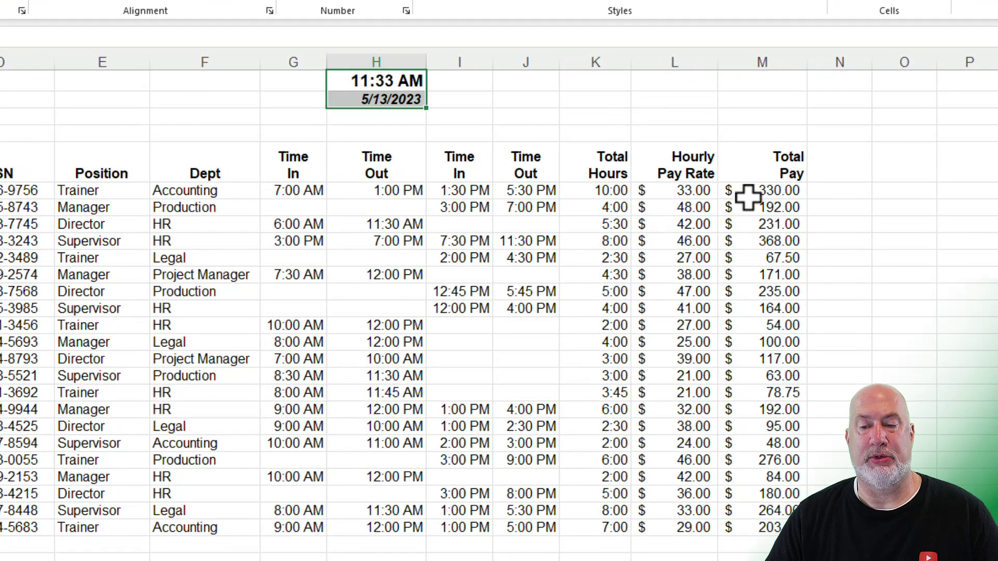
{"action": "left_click", "coordinate": [772, 196]}
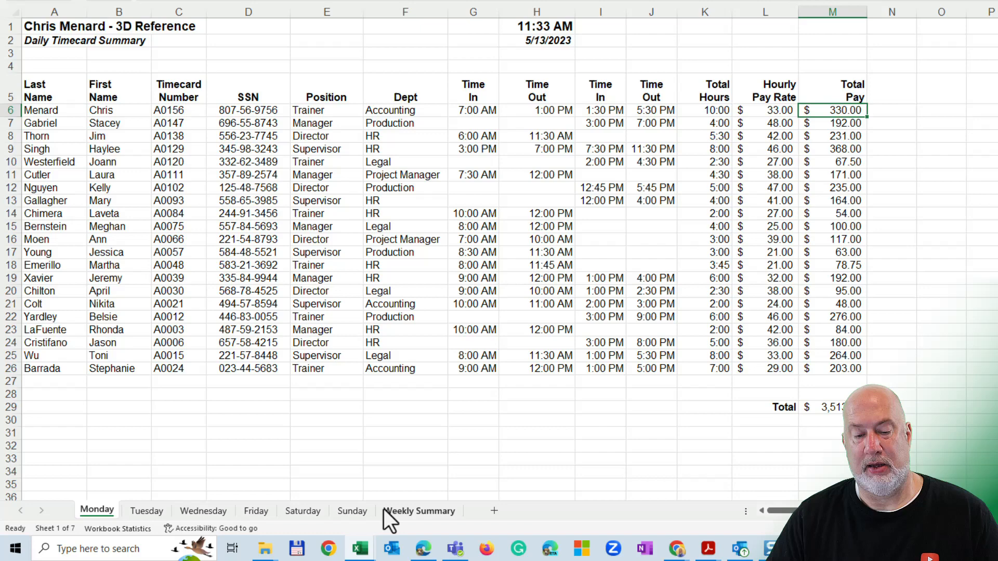
- Switch to the Weekly Summary sheet and select Menard's Mon cell C6
{"action": "left_click", "coordinate": [417, 513]}
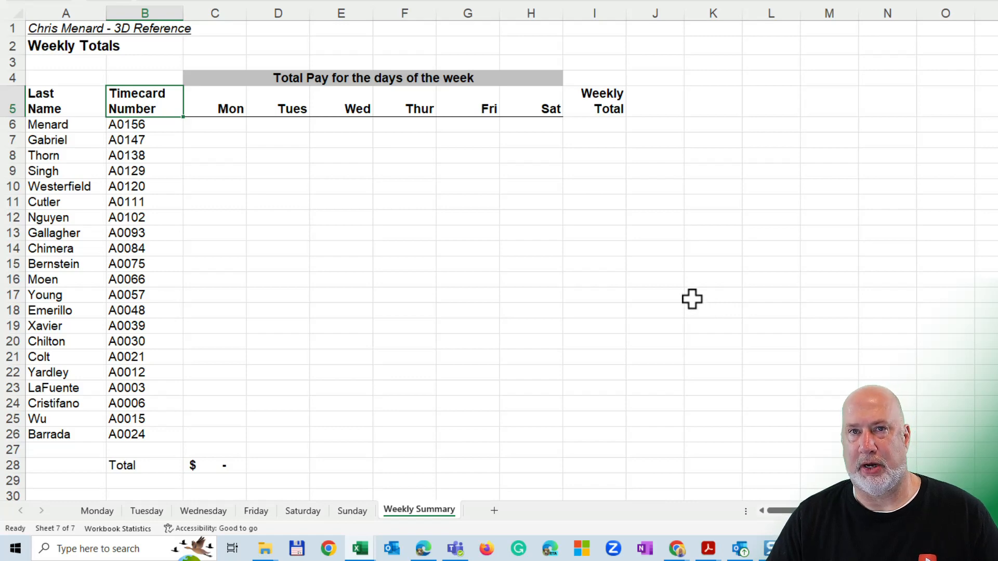
{"action": "left_click", "coordinate": [228, 125]}
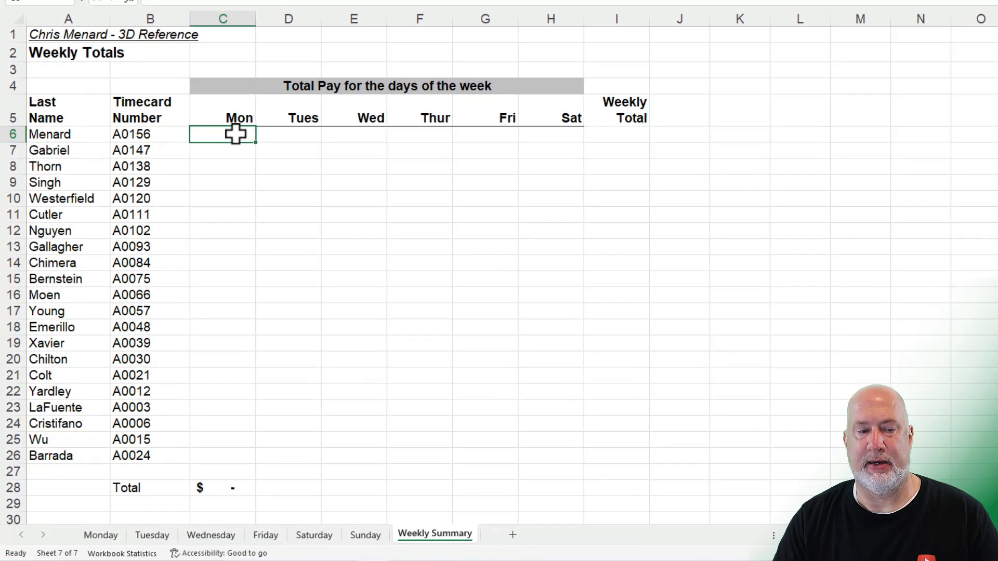
{"action": "type", "text": "="}
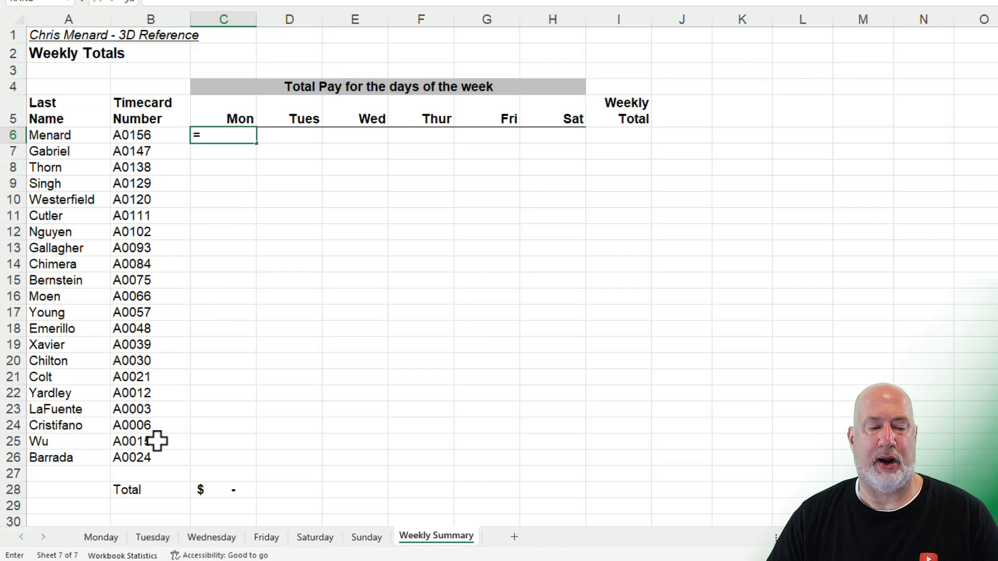
- Enter =Monday!M6 in C6 so Menard's Mon cell shows $330.00
{"action": "left_click", "coordinate": [101, 537]}
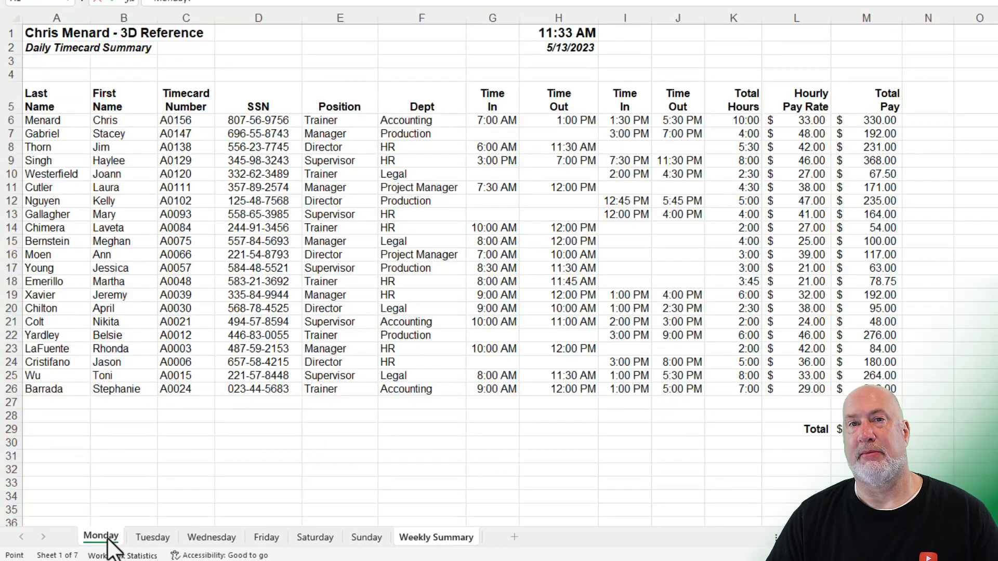
{"action": "left_click", "coordinate": [874, 121]}
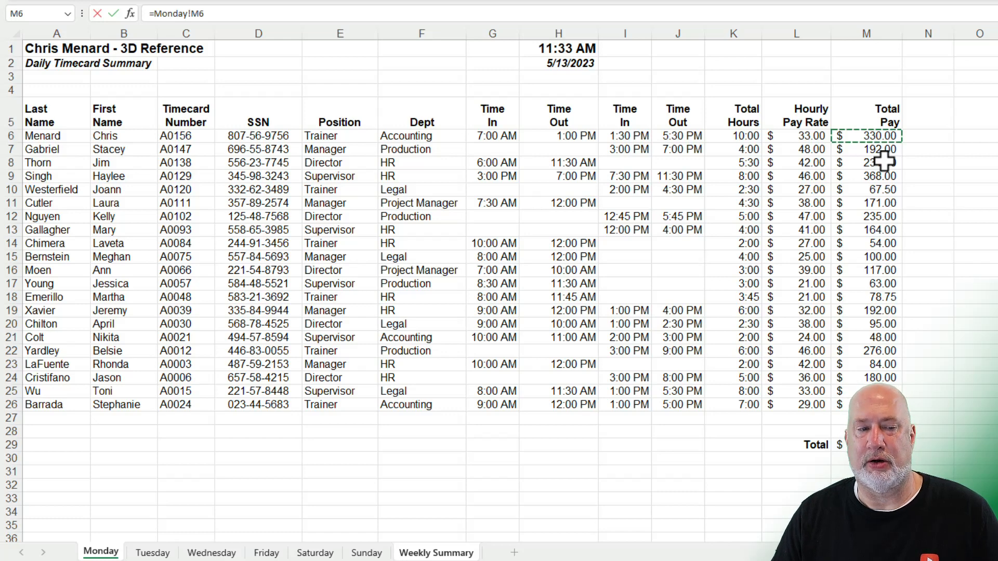
{"action": "key", "text": "Return"}
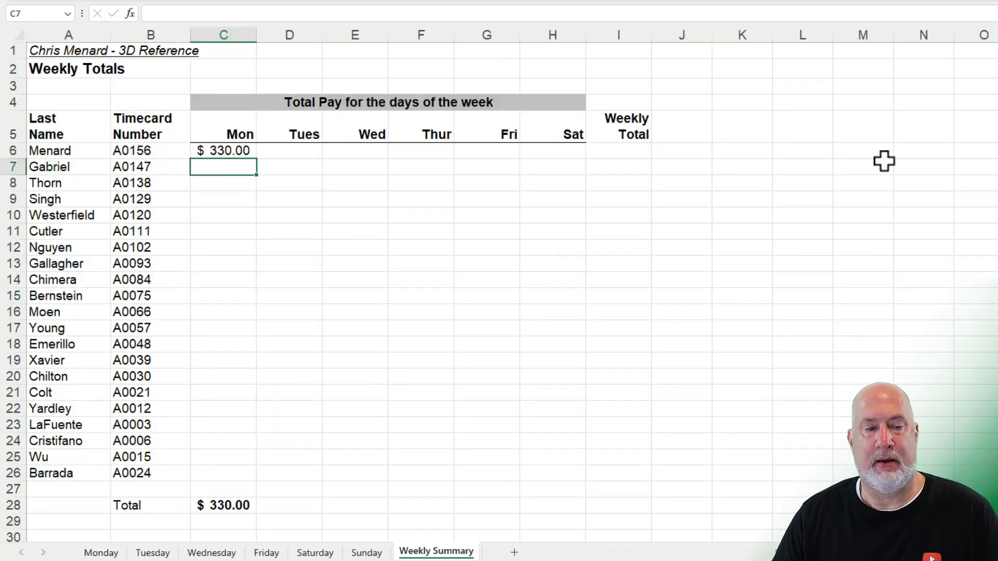
- Copy the =Monday!M6 formula down the Mon column and autofit it, totalling $3,513.25
{"action": "left_click", "coordinate": [224, 151]}
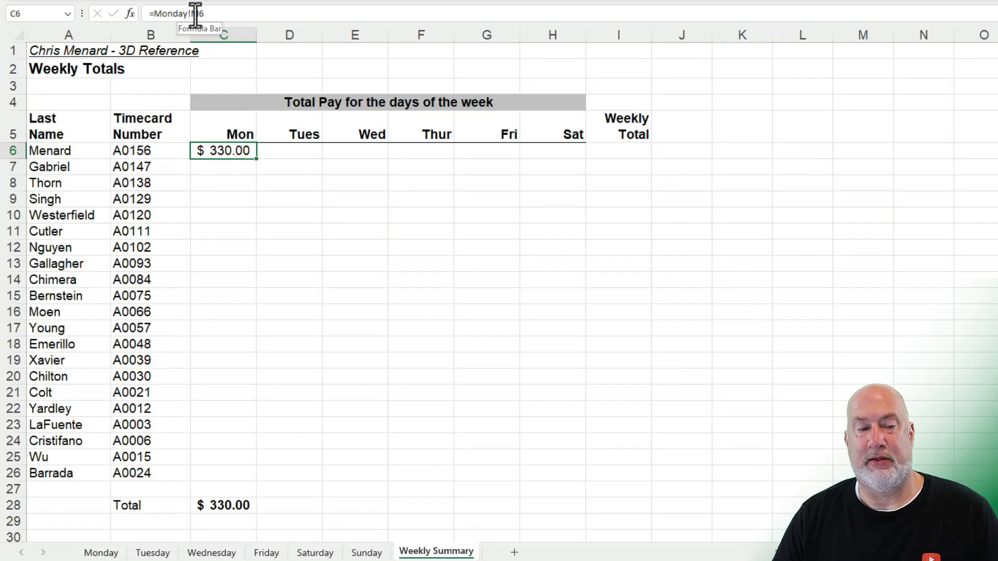
{"action": "double_click", "coordinate": [257, 160]}
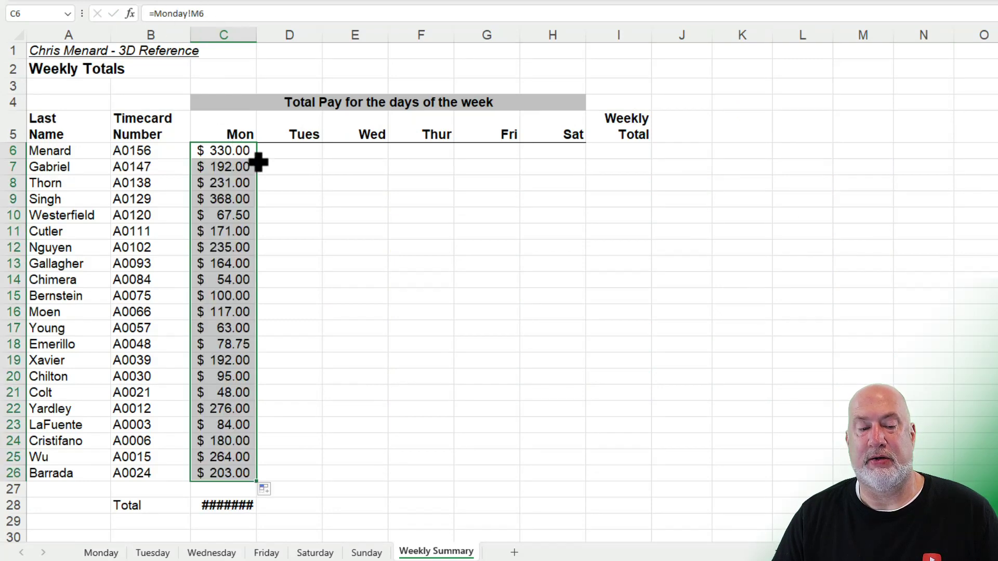
{"action": "double_click", "coordinate": [257, 35]}
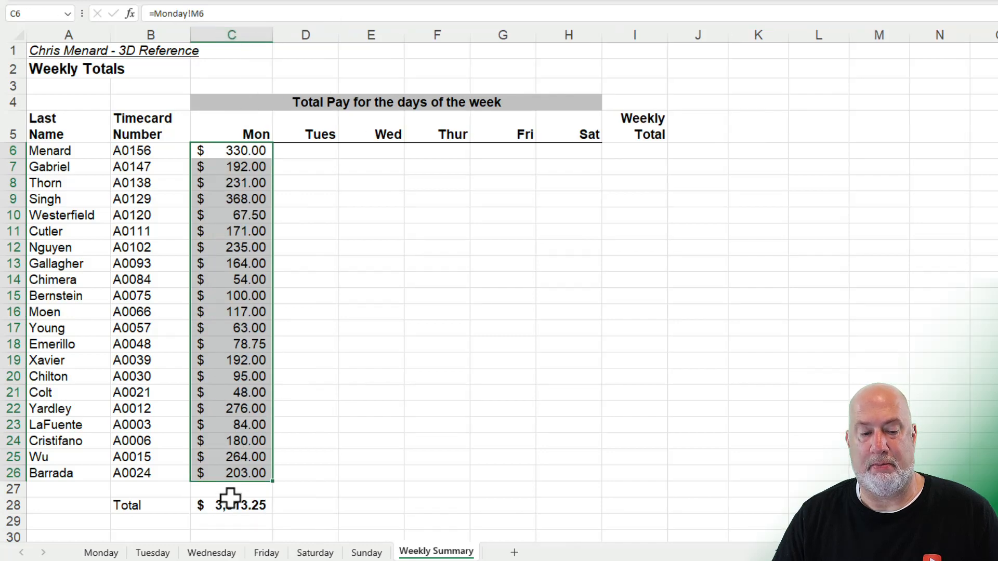
- Change Menard's Monday Time In to 6:00 AM, raising his pay to $363.00
{"action": "left_click", "coordinate": [100, 551]}
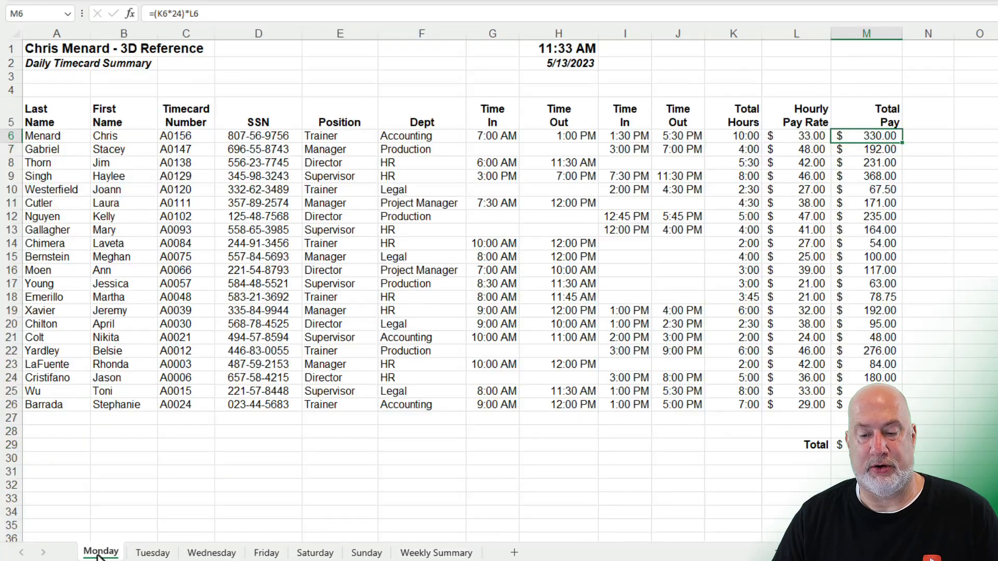
{"action": "scroll", "coordinate": [499, 280], "scroll_direction": "right", "scroll_amount": 3}
{"action": "scroll", "coordinate": [778, 446], "scroll_direction": "right", "scroll_amount": 1}
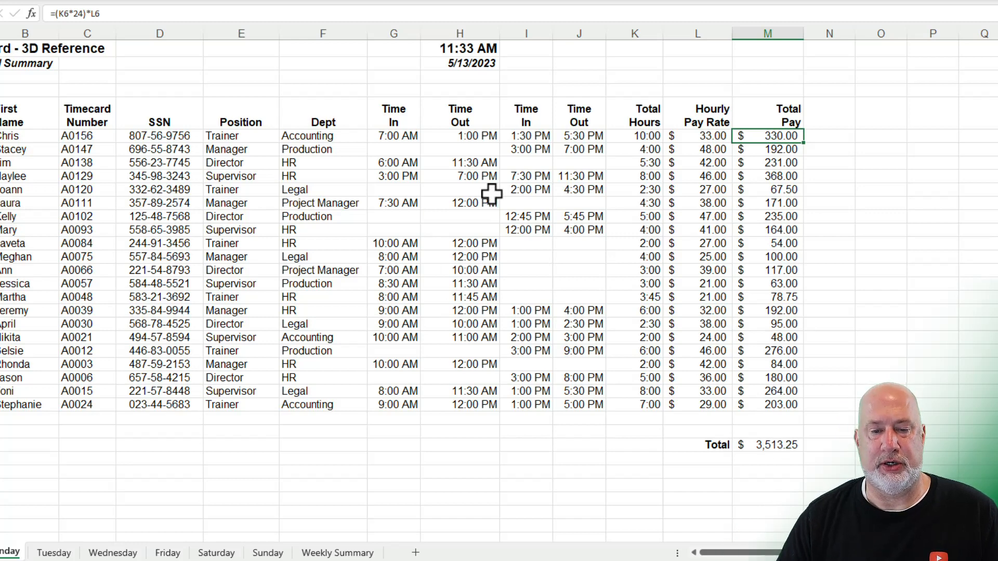
{"action": "left_click", "coordinate": [406, 139]}
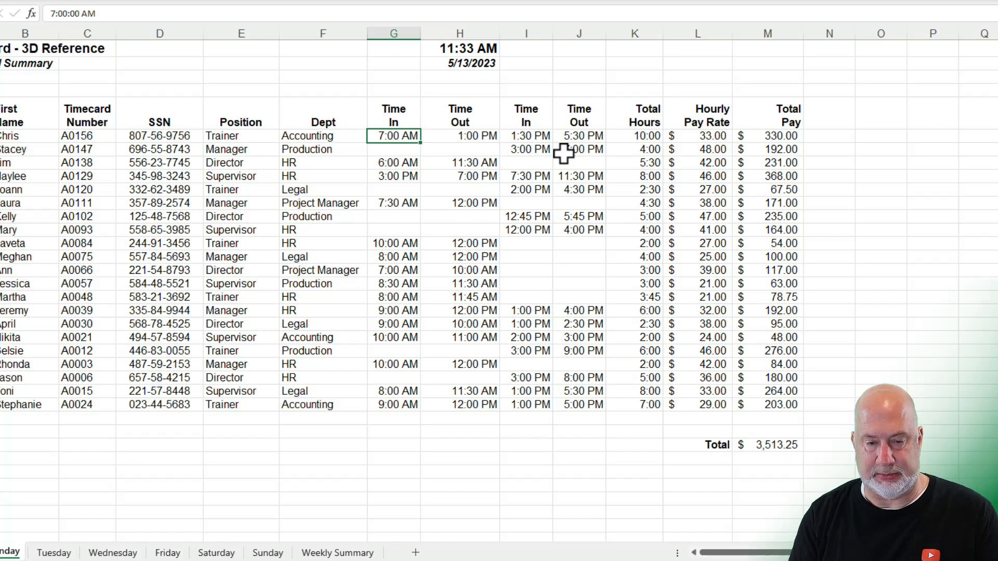
{"action": "type", "text": "6 a"}
{"action": "key", "text": "Tab"}
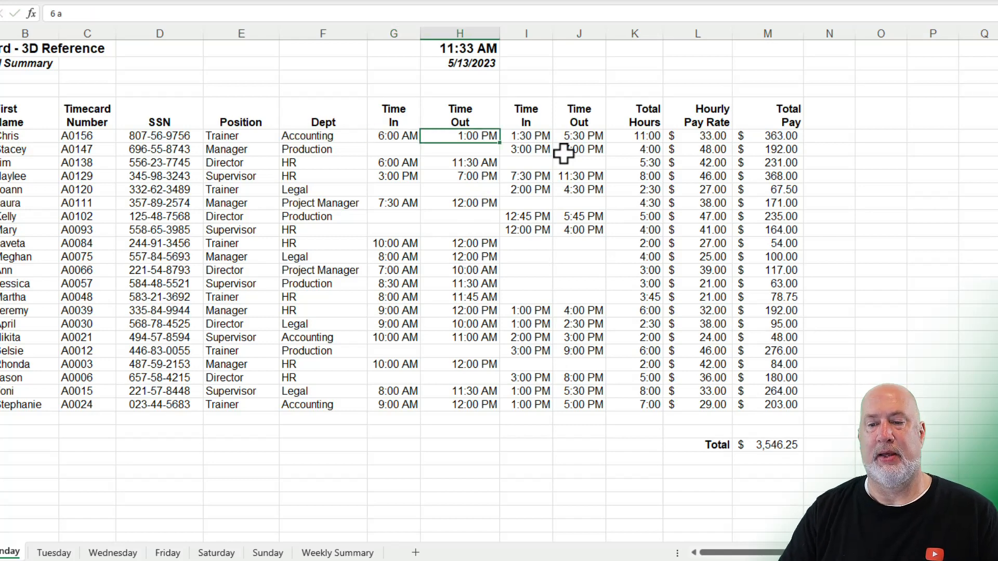
{"action": "left_click", "coordinate": [781, 139]}
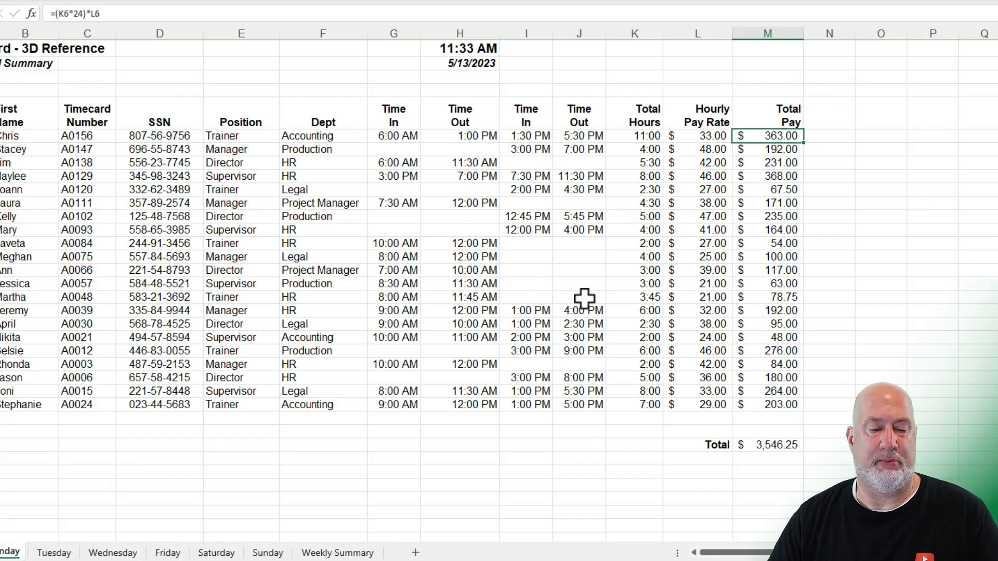
{"action": "left_click", "coordinate": [329, 553]}
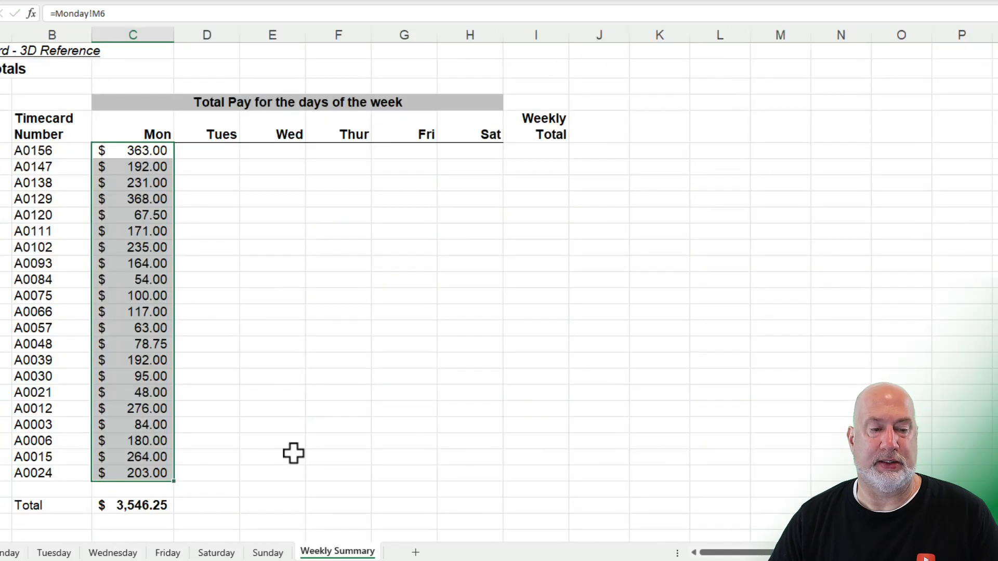
{"action": "left_click", "coordinate": [166, 153]}
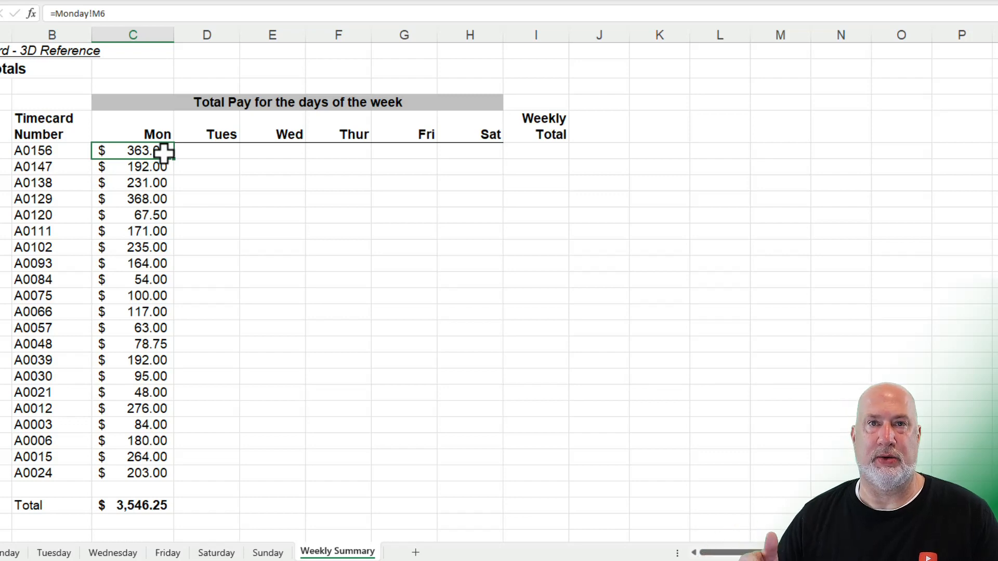
{"action": "left_click", "coordinate": [8, 551]}
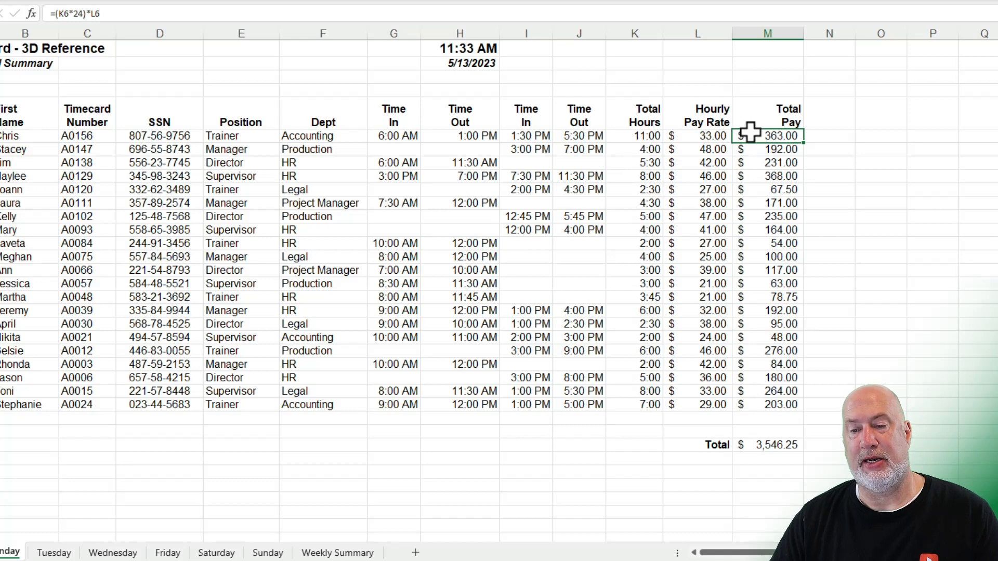